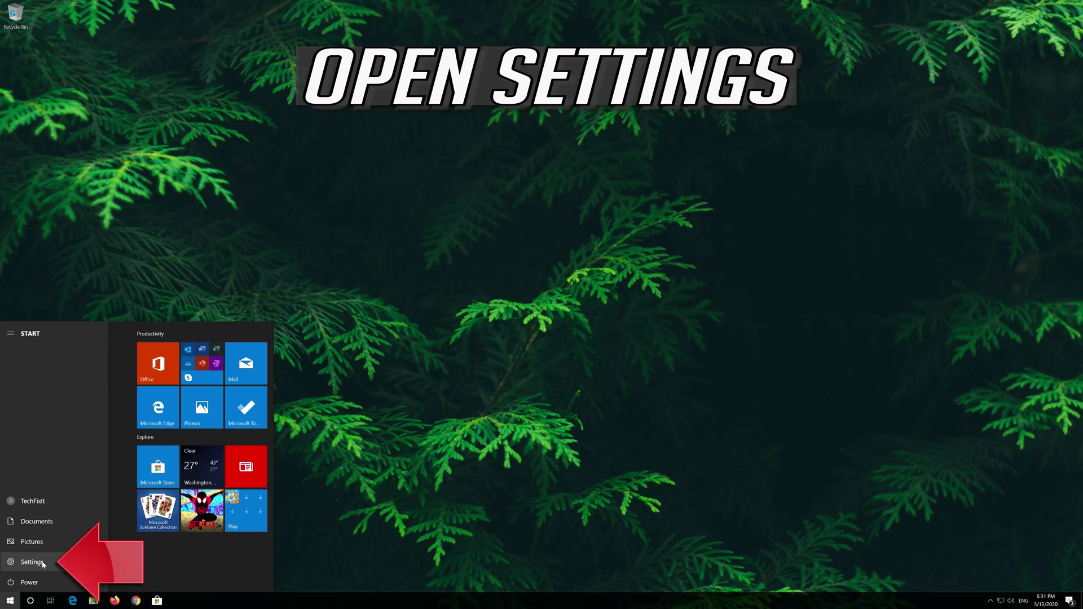
Open Settings from Start and go to Update & Security.
left_click(33, 562)
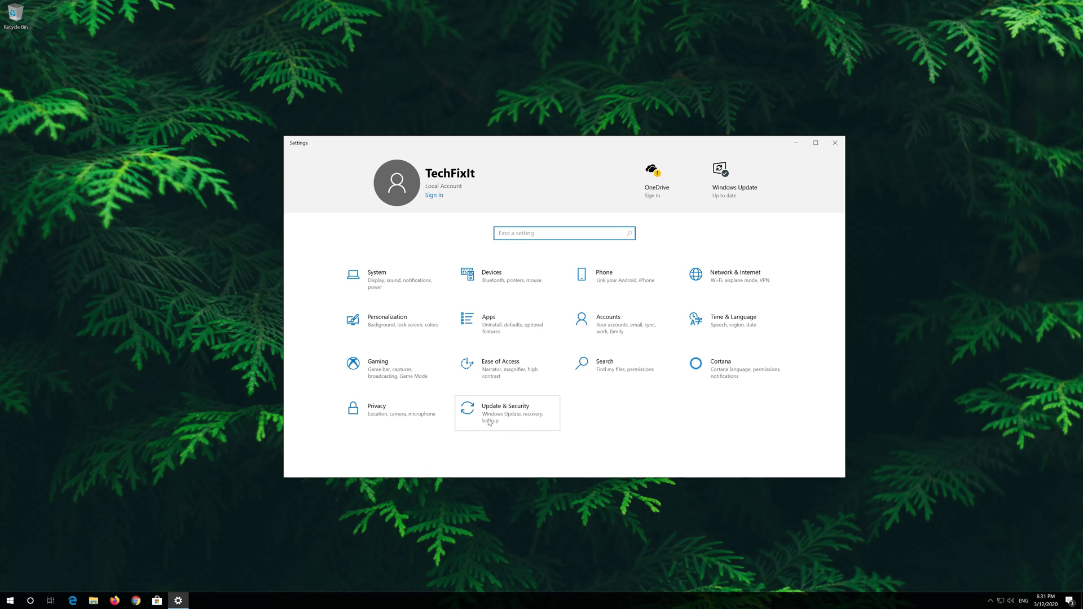
left_click(529, 414)
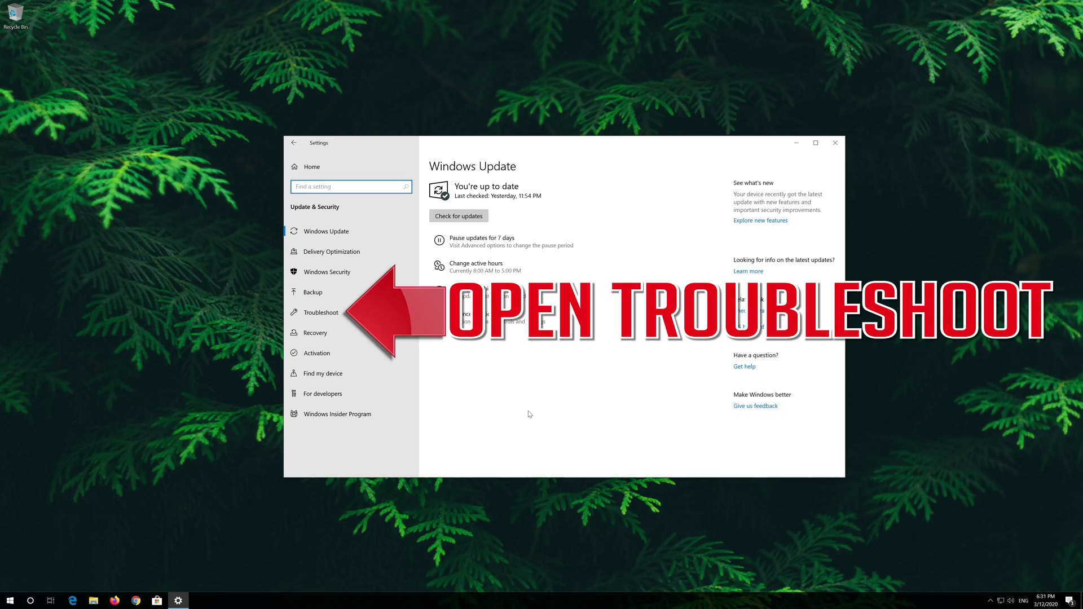
Run the Windows Update troubleshooter from the Troubleshoot page and bring it forward.
left_click(337, 313)
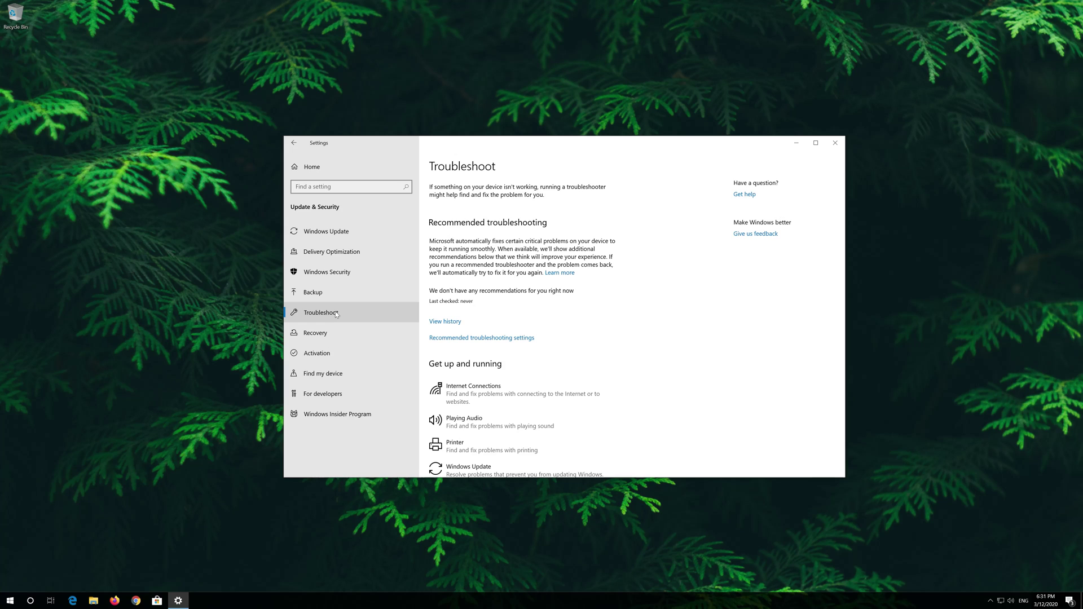
scroll(518, 343, "down", 3)
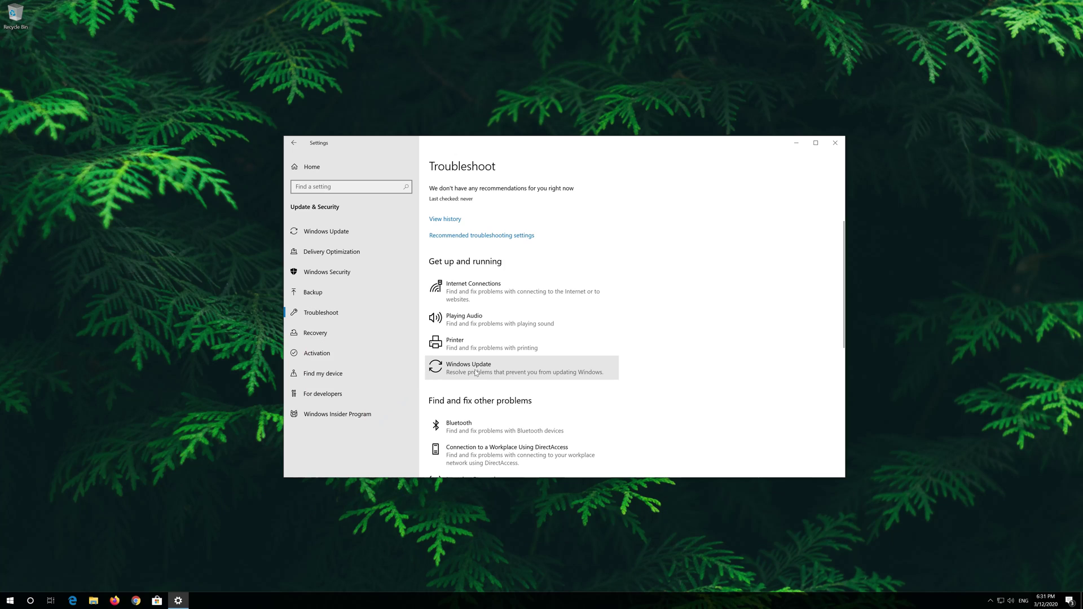
left_click(477, 372)
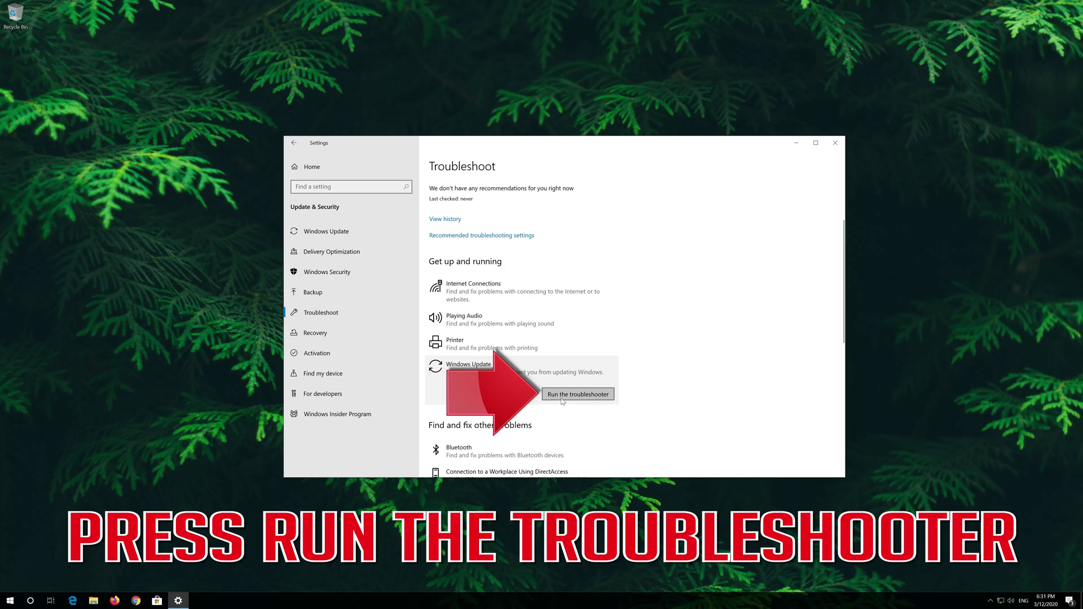
left_click(565, 397)
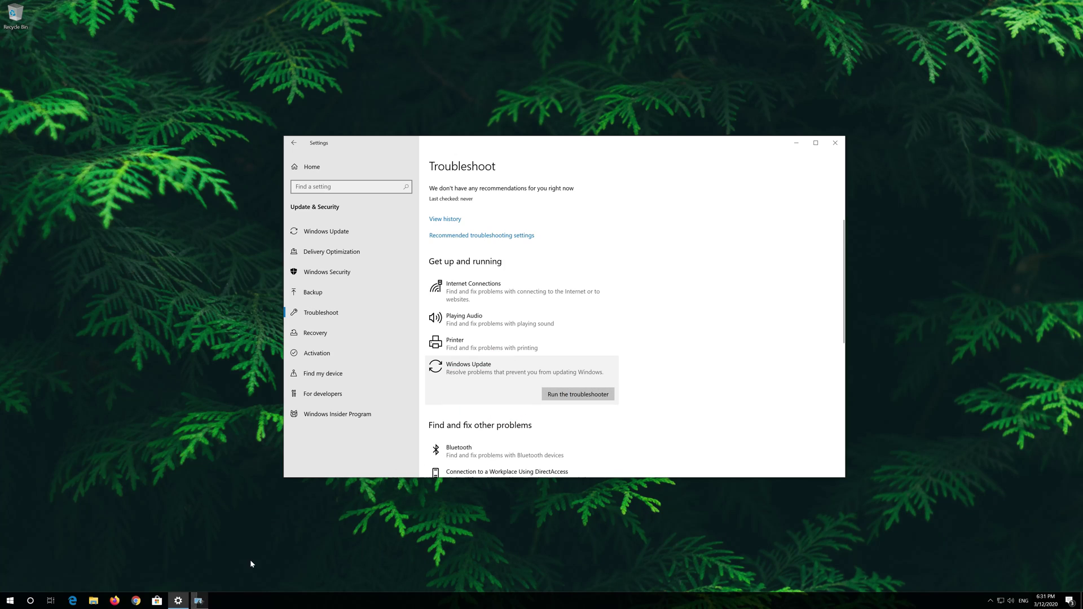
left_click(203, 604)
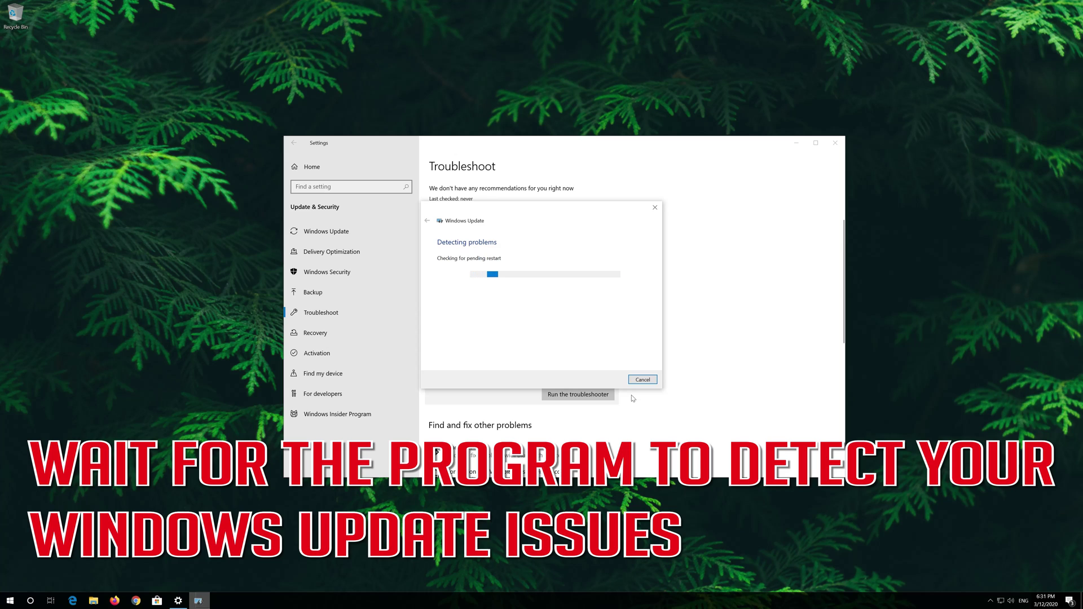
Close Settings, then close the troubleshooter once it fixes the service registration.
left_click(834, 142)
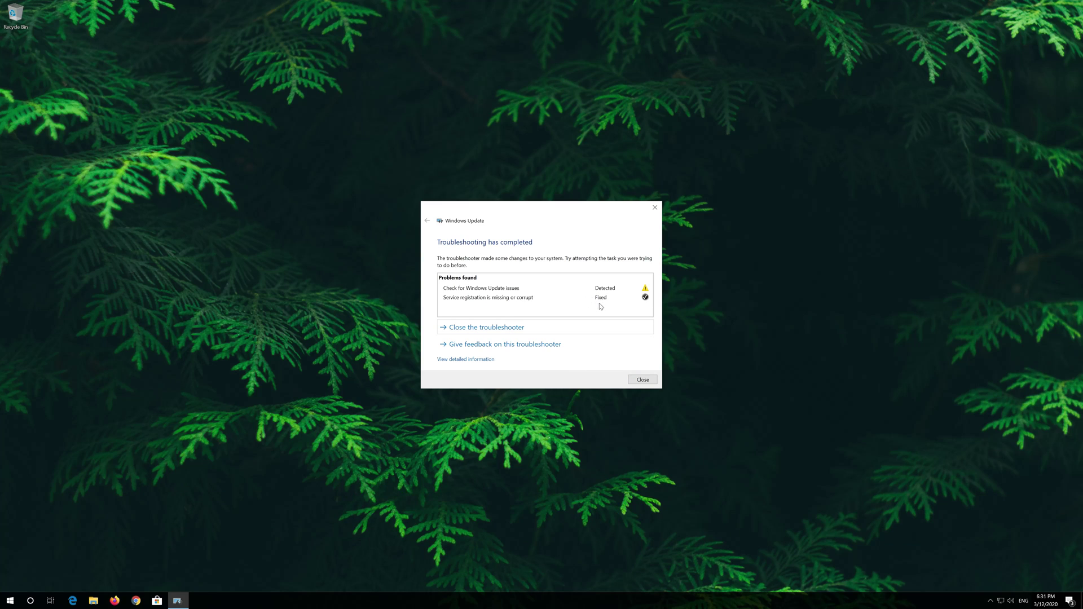
left_click(644, 381)
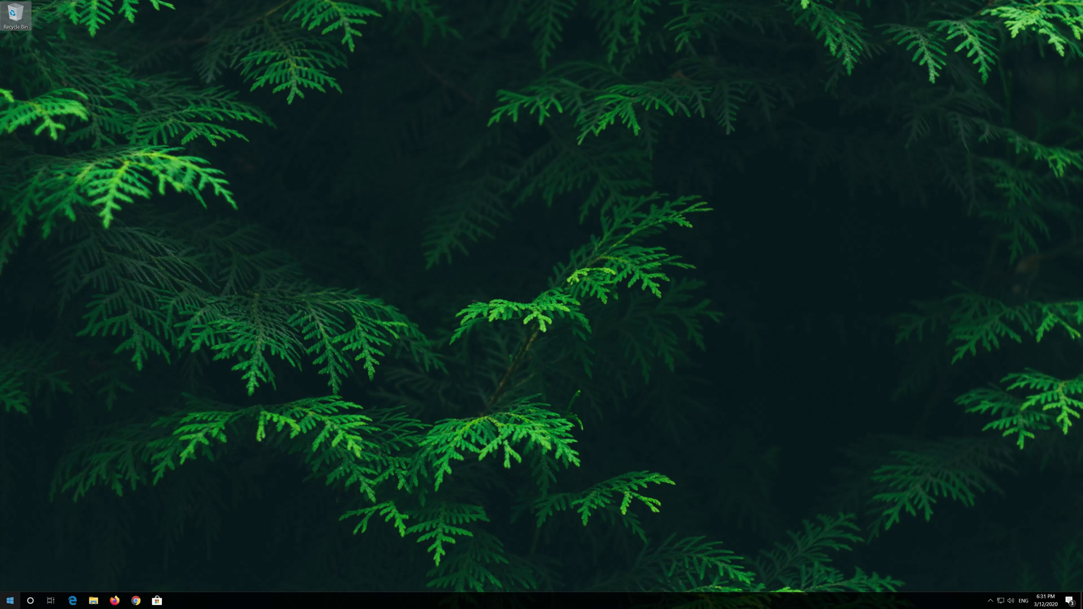
Restart the PC from the Start menu, then launch Notepad from search.
left_click(10, 600)
left_click(9, 582)
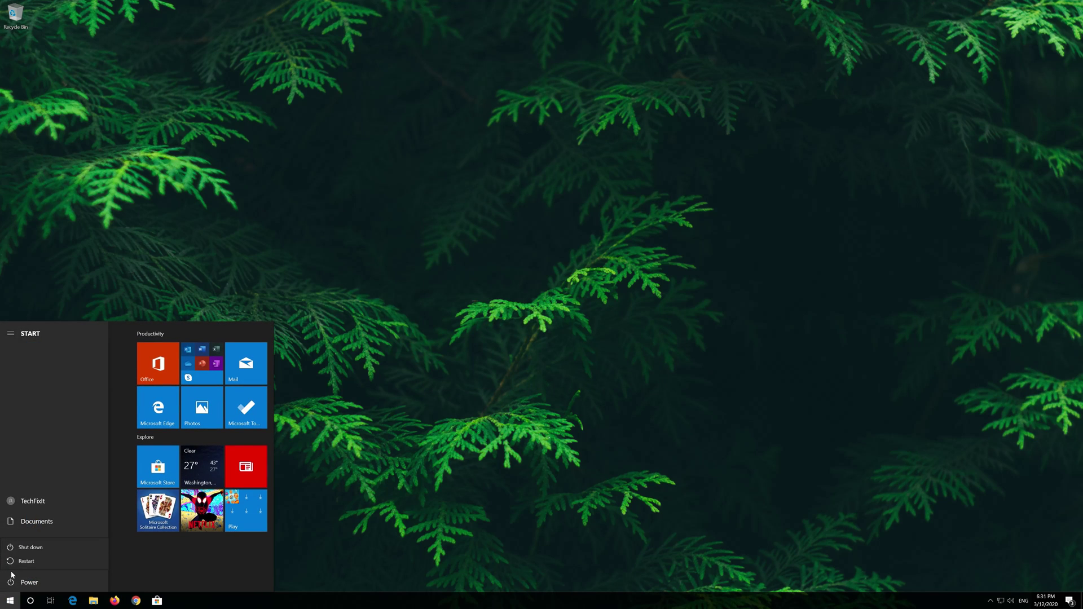
left_click(25, 562)
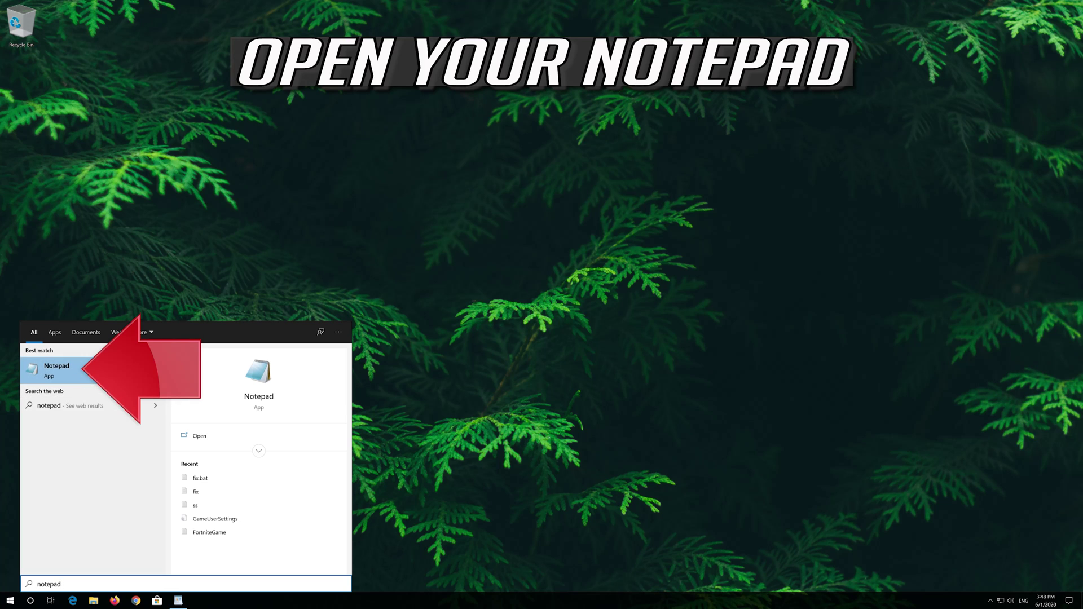
left_click(107, 368)
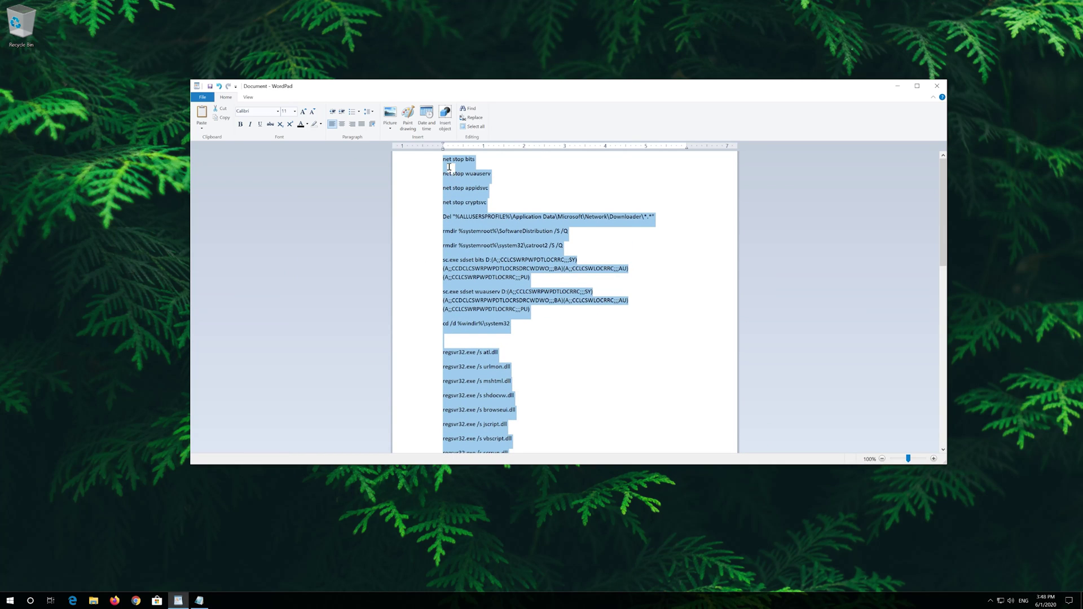
Select every reset command line in WordPad and copy them.
left_click(446, 160)
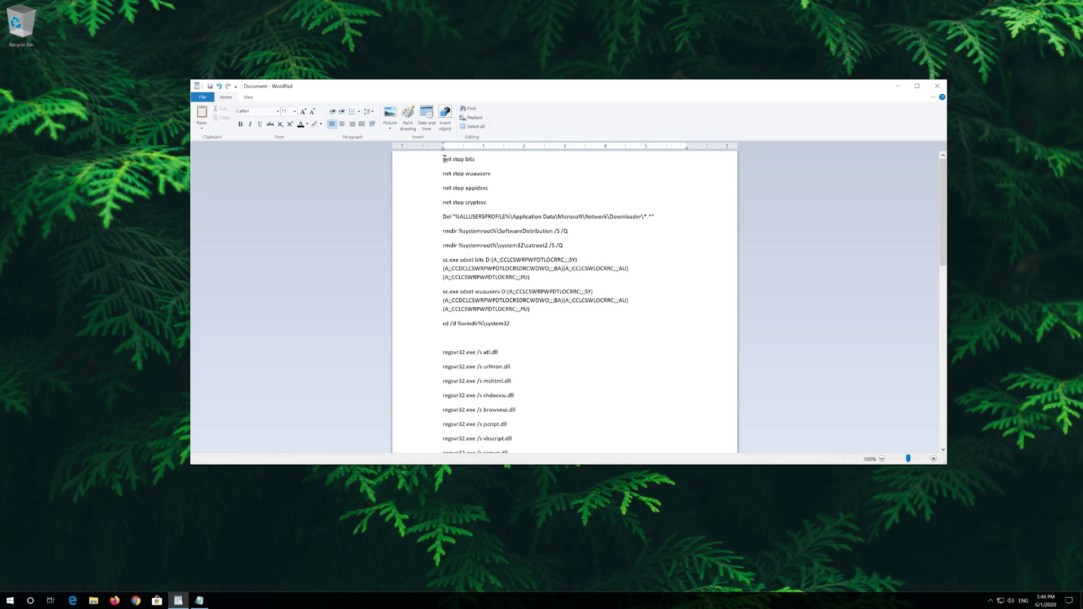
left_click_drag(445, 161, 550, 354)
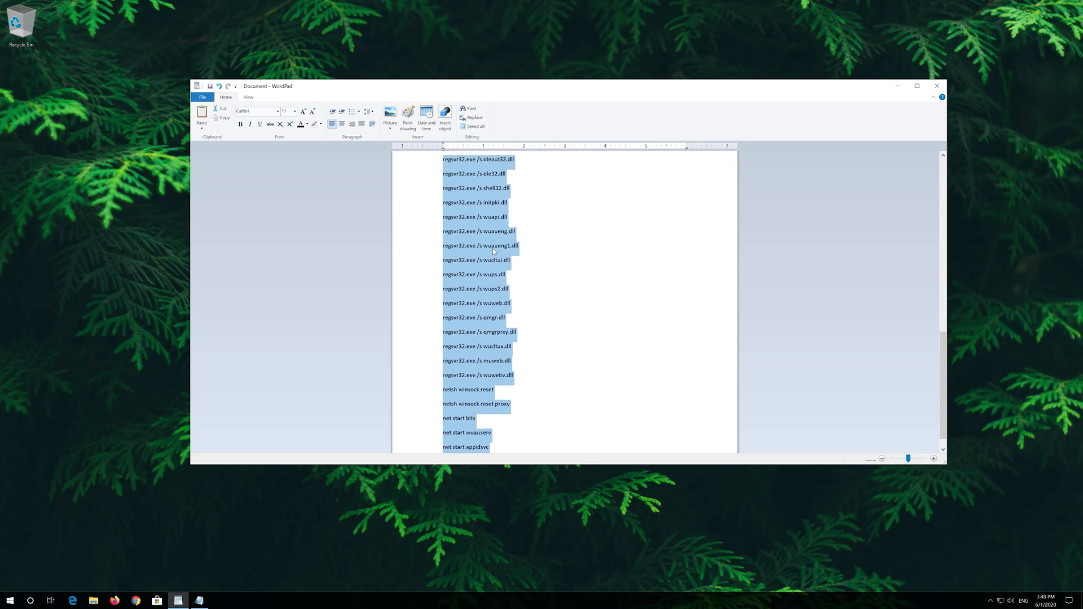
right_click(496, 250)
left_click(510, 262)
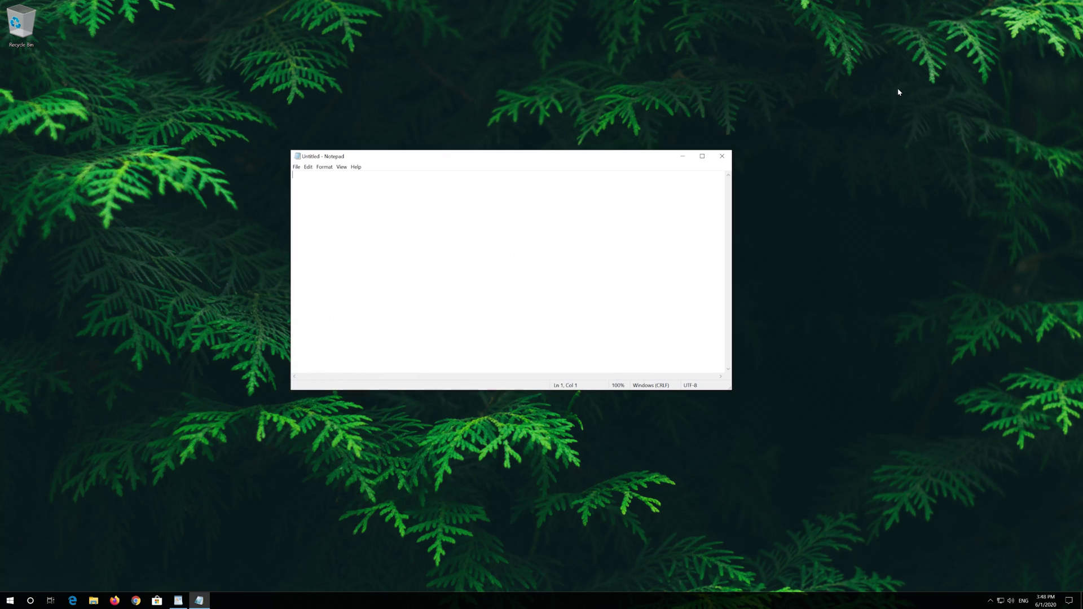
Paste the copied reset commands into Notepad and begin Save As.
left_click(309, 167)
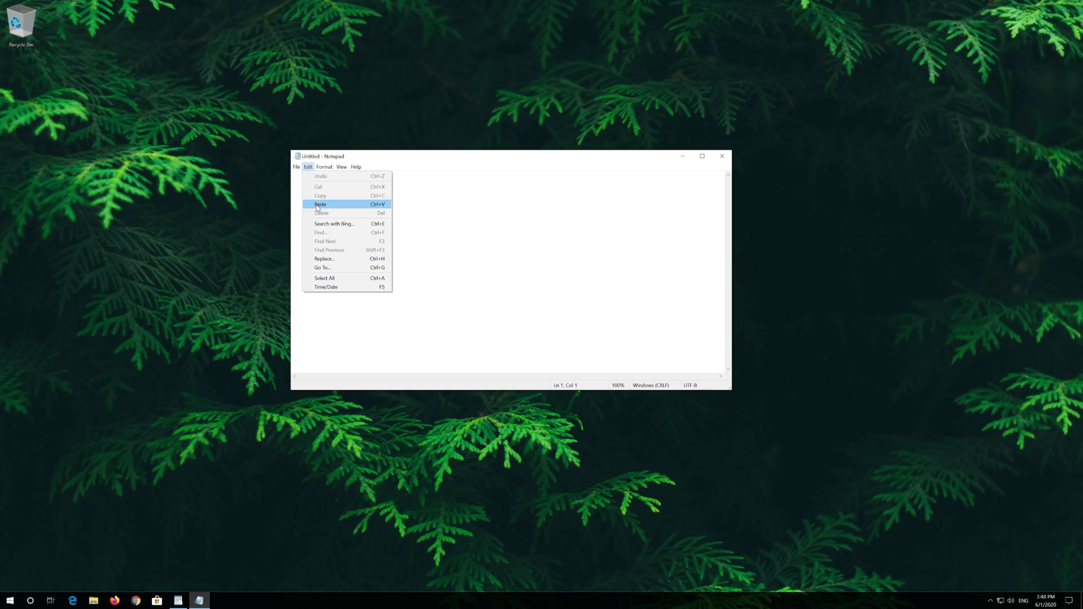
left_click(351, 207)
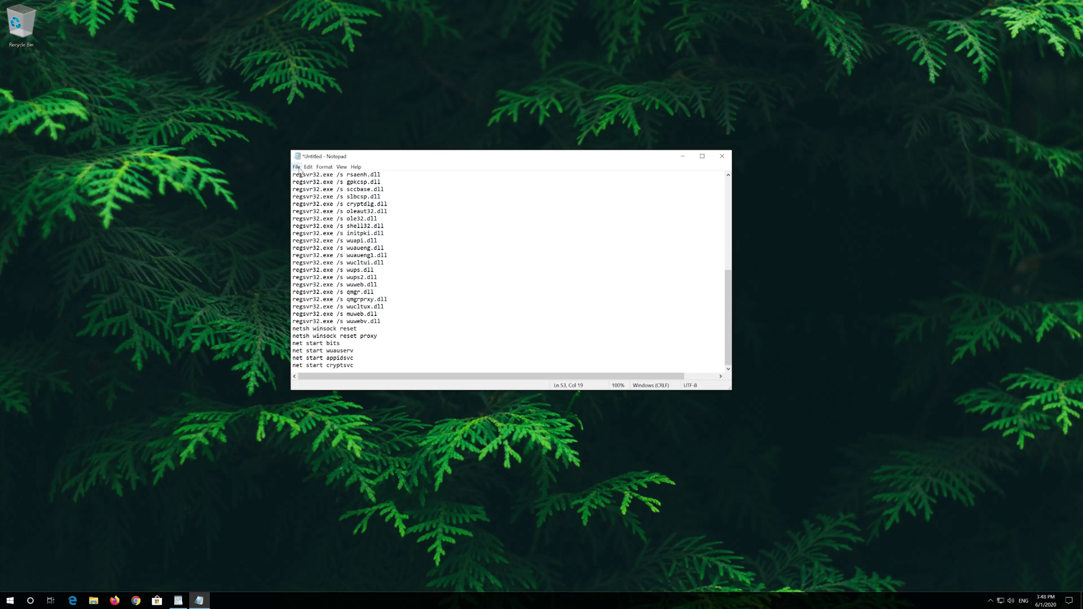
left_click(297, 166)
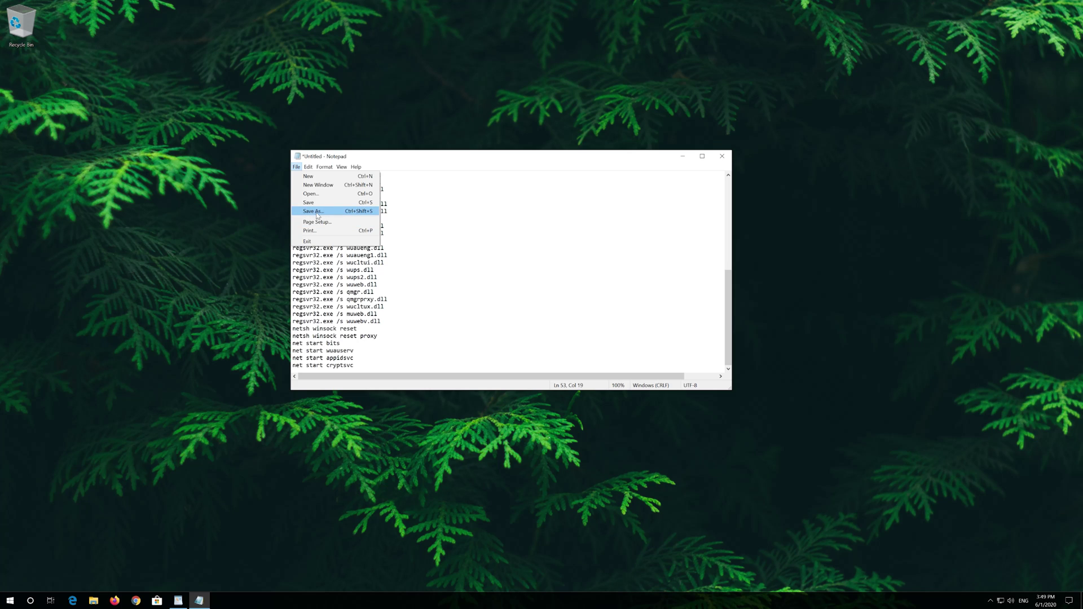
left_click(317, 214)
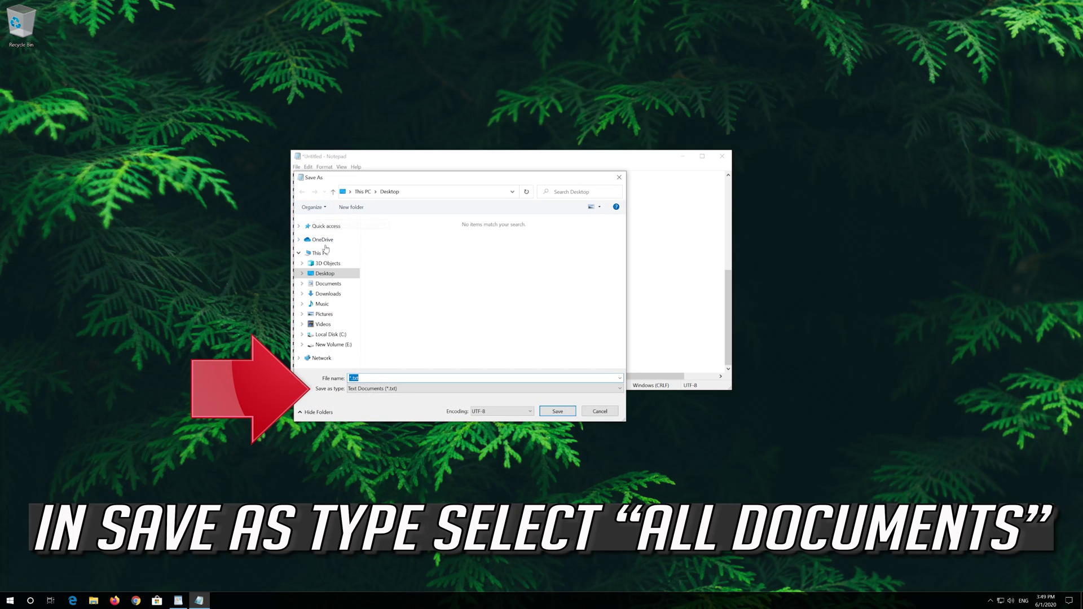
Save the script as fix.bat on the Desktop with type All Files.
left_click(370, 392)
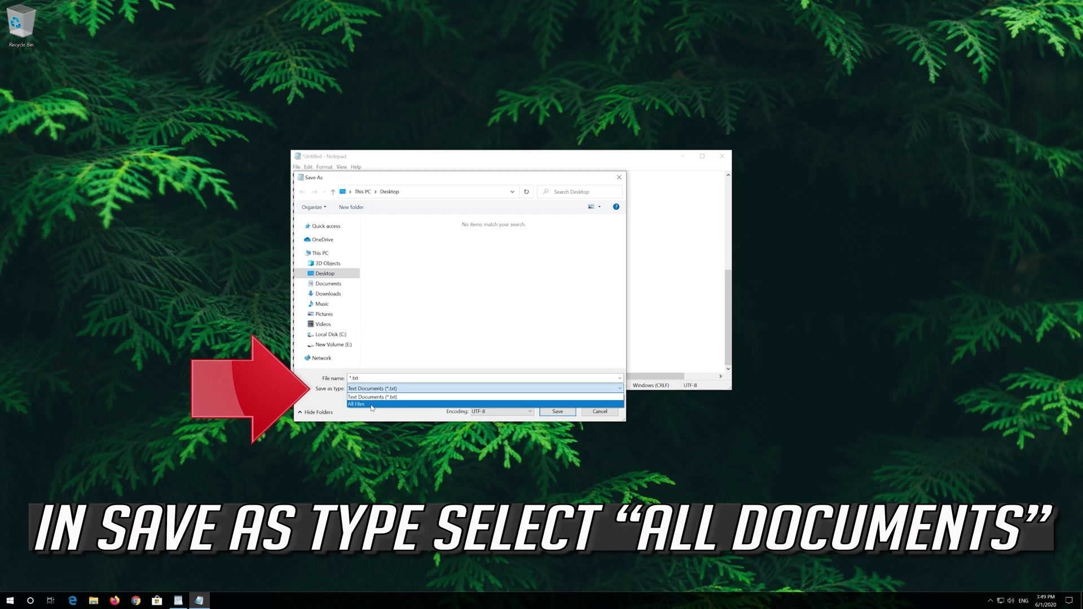
left_click(368, 406)
type("fix.bat")
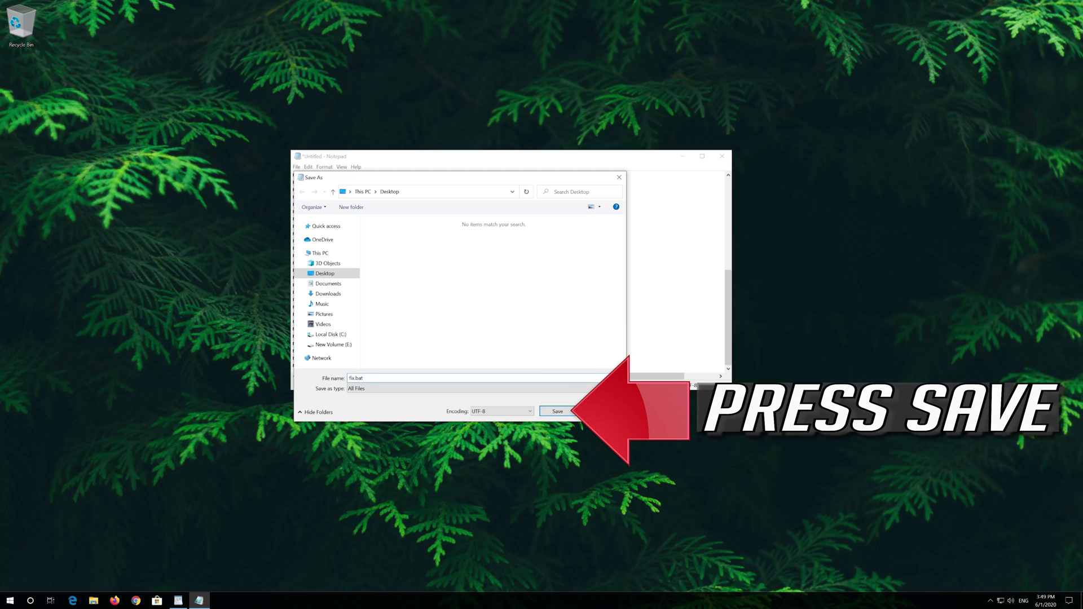
left_click(558, 412)
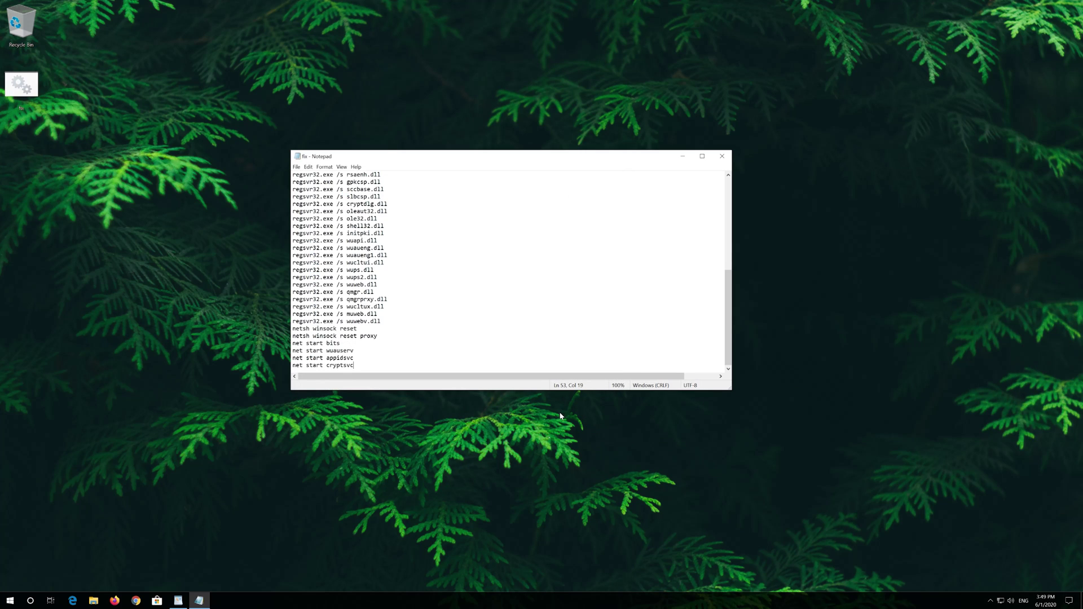
Close Notepad, run fix.bat as administrator, approve UAC, and confirm with Y.
left_click(722, 156)
right_click(11, 86)
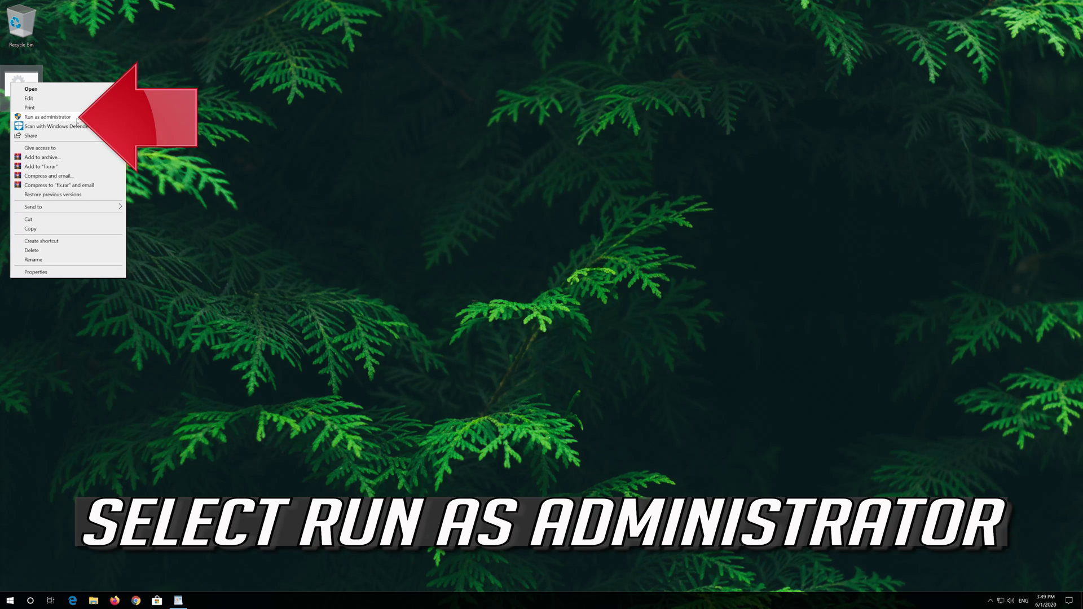
left_click(64, 118)
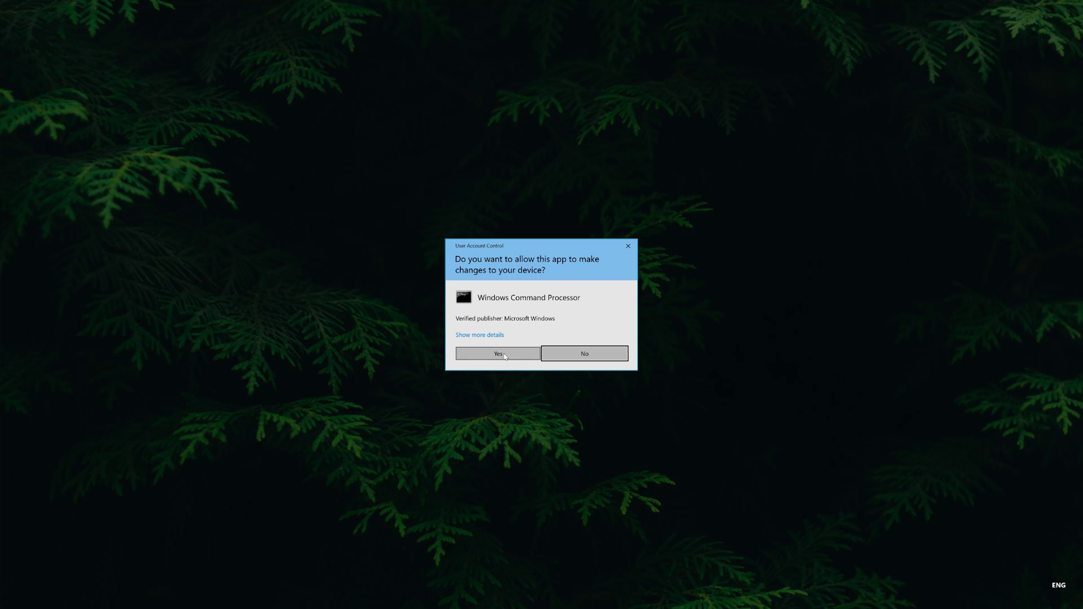
left_click(499, 354)
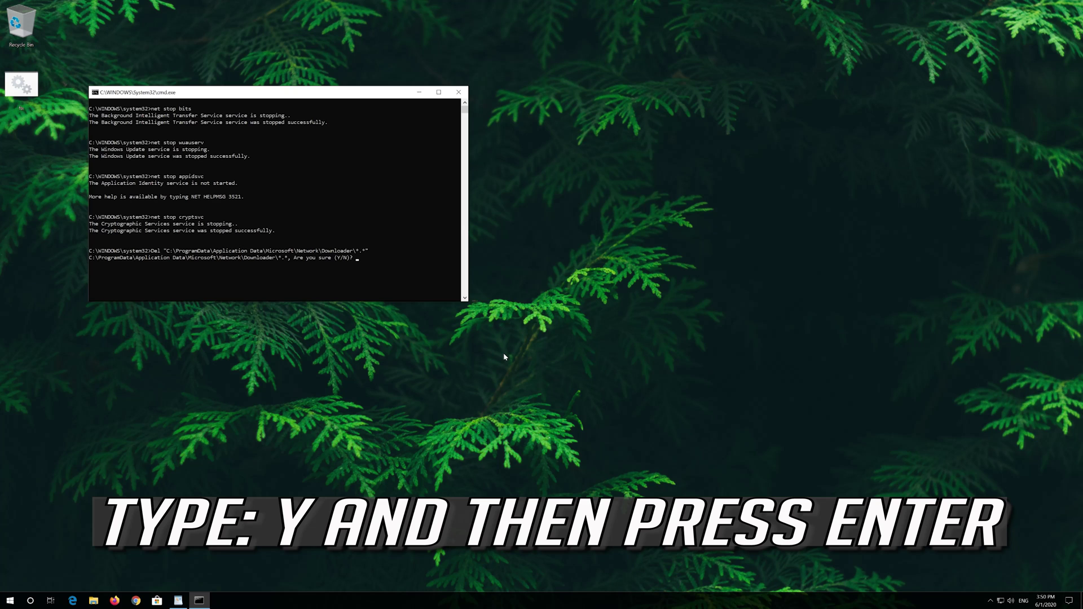
type("y")
key("Return")
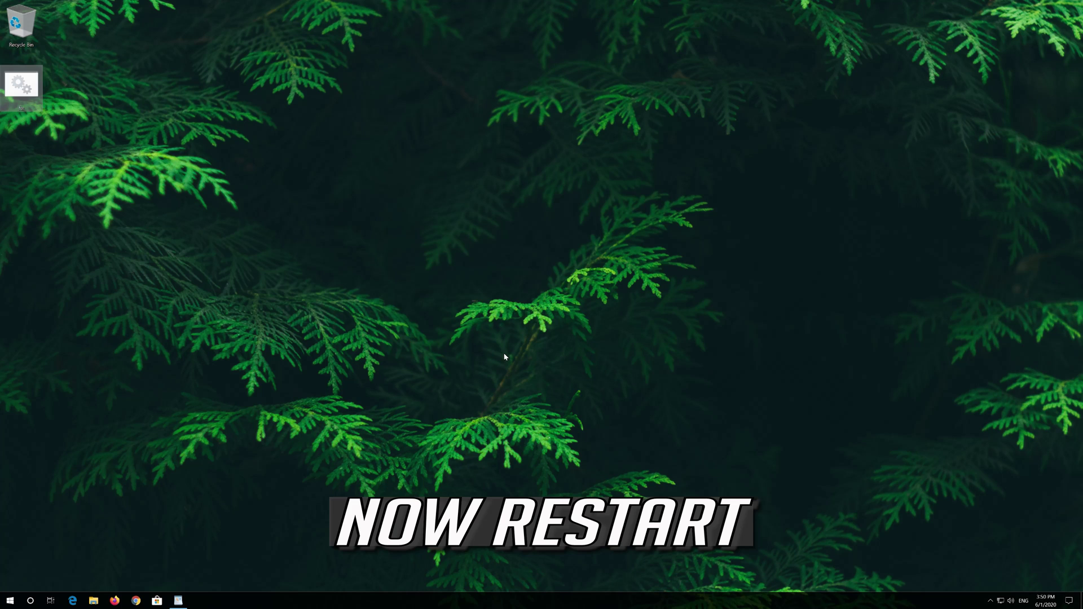
Choose Restart from the Start menu power options.
left_click(10, 600)
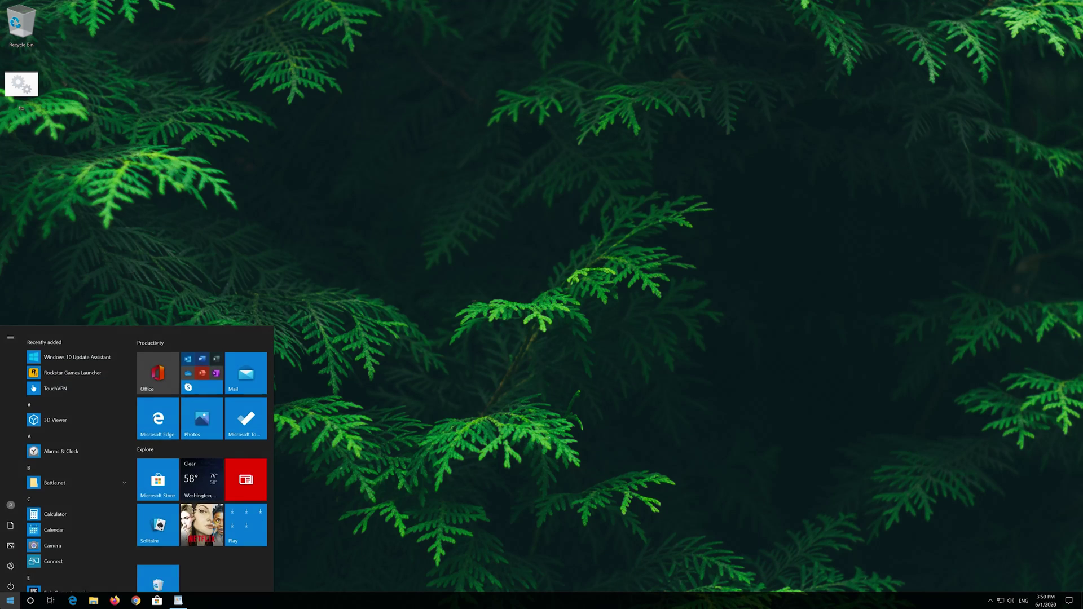
left_click(19, 583)
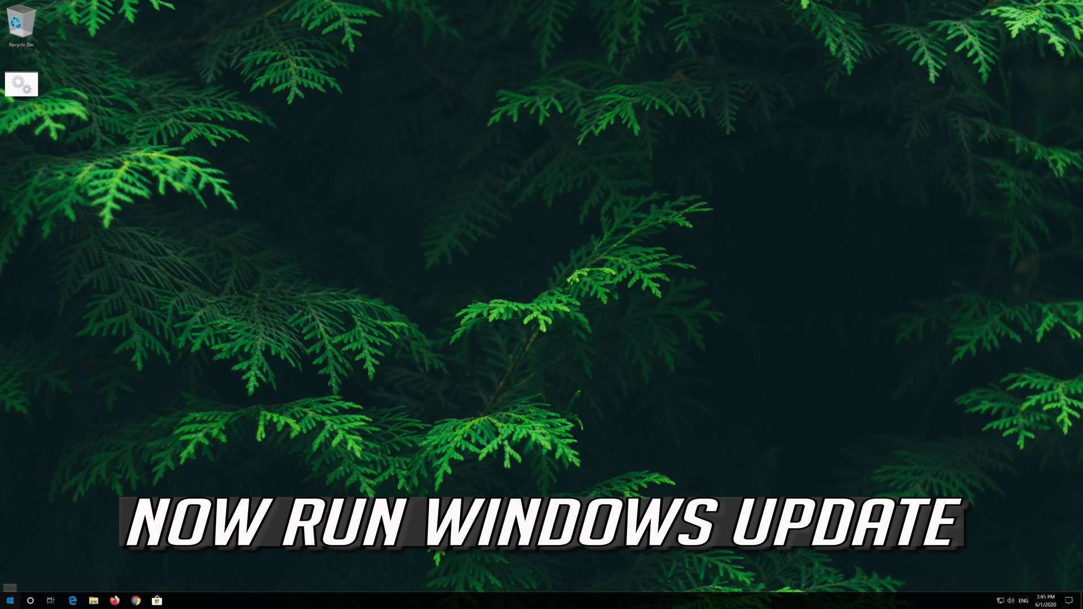
Open Settings from the Start menu and go to the Windows Update page.
key("super")
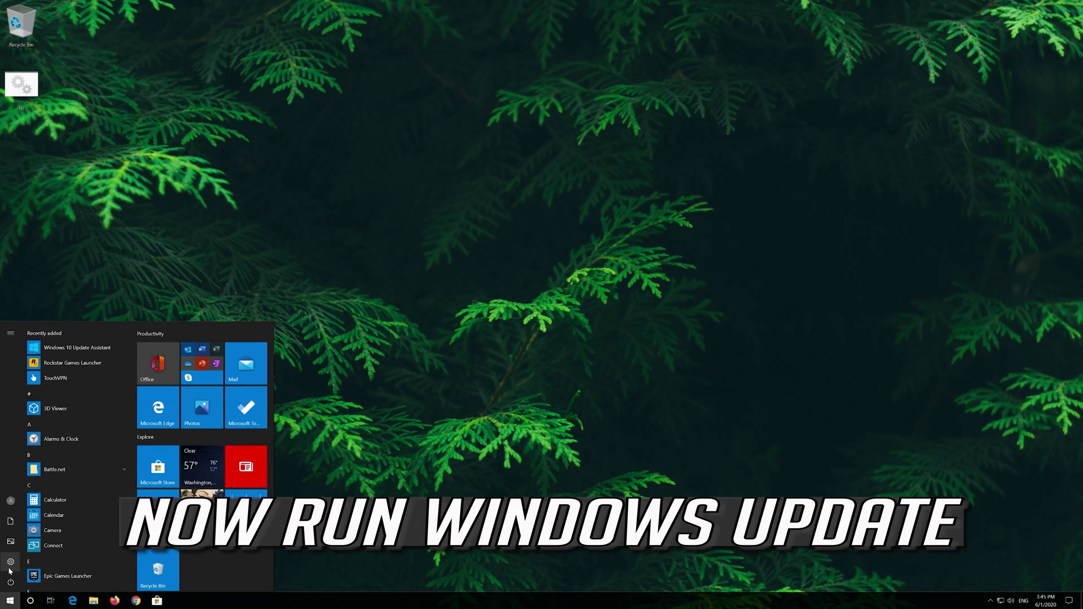
left_click(10, 562)
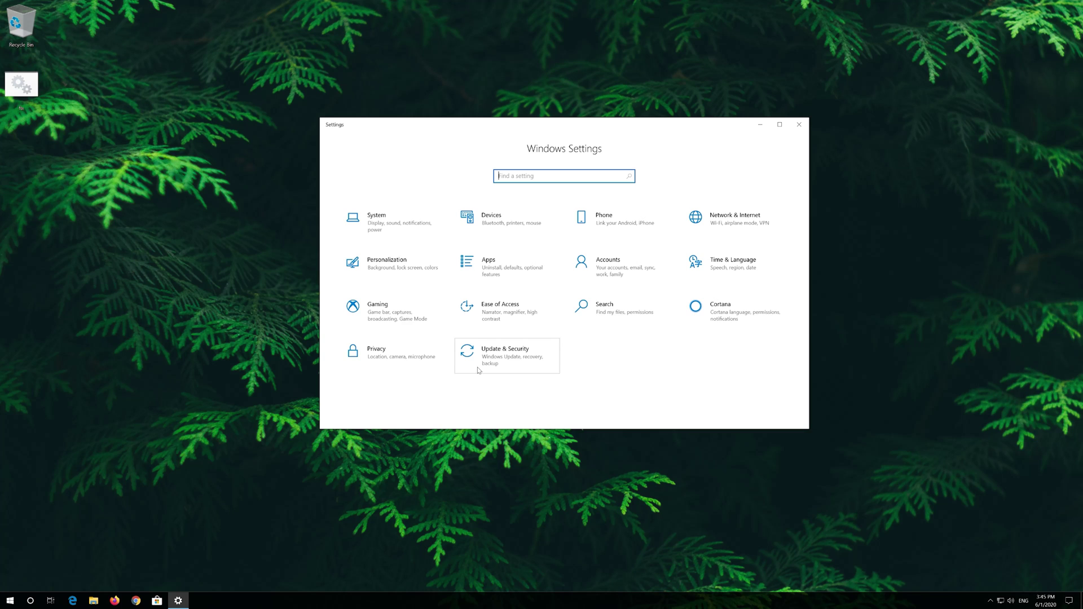
left_click(478, 369)
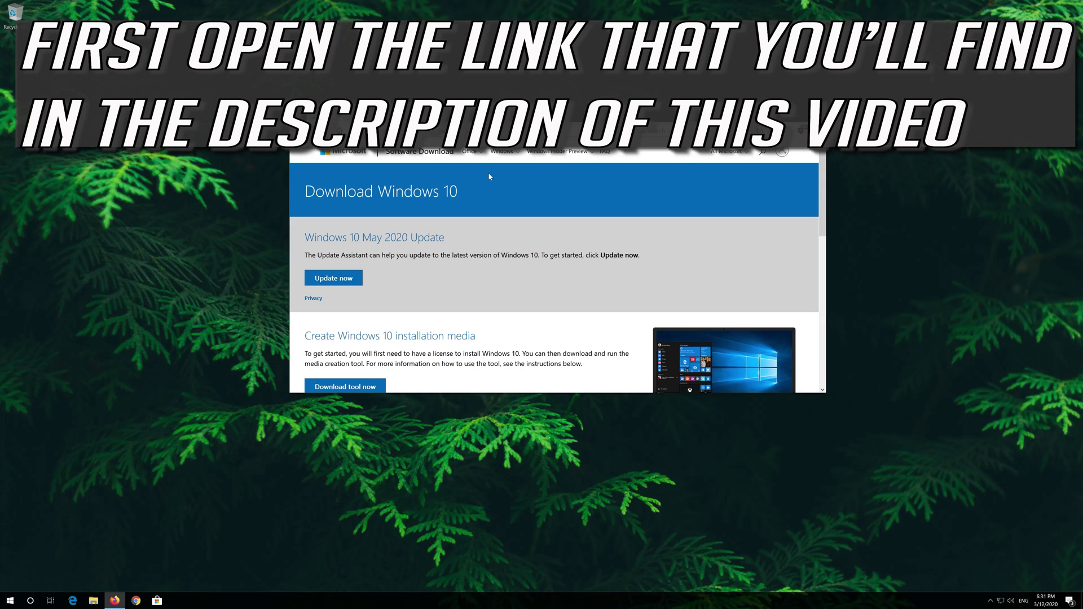
scroll(488, 176, "down", 1)
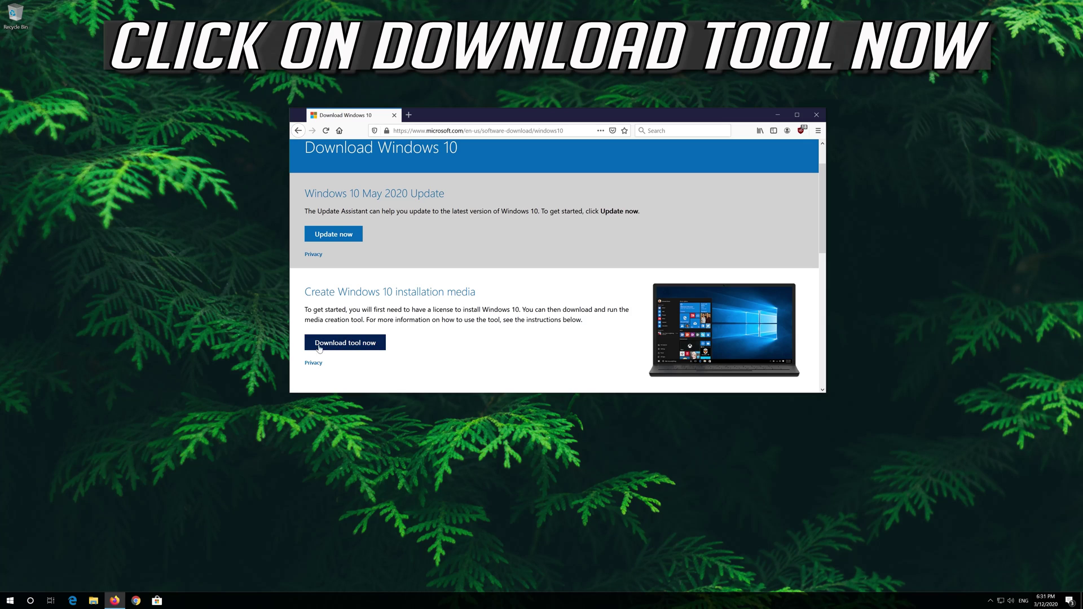
Save the Media Creation Tool to the desktop, close Firefox, and launch the tool.
left_click(373, 344)
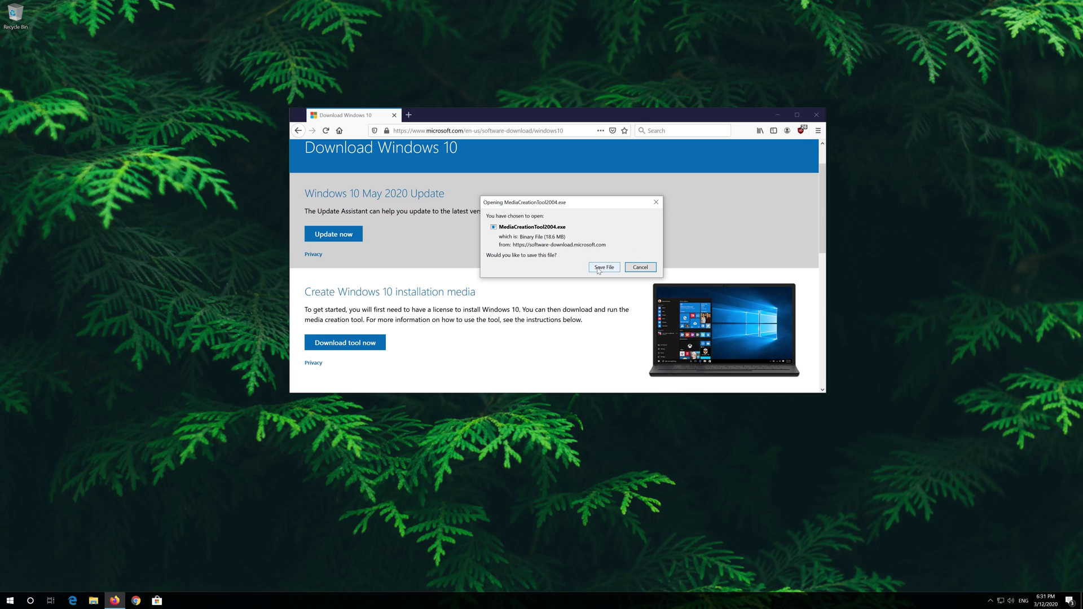
left_click(598, 268)
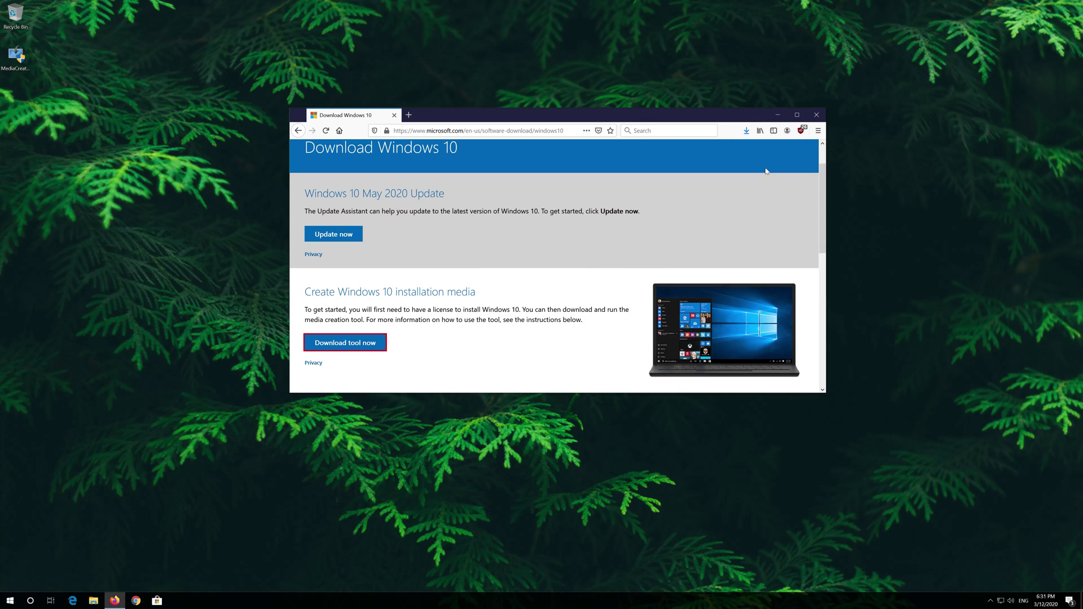
left_click(814, 114)
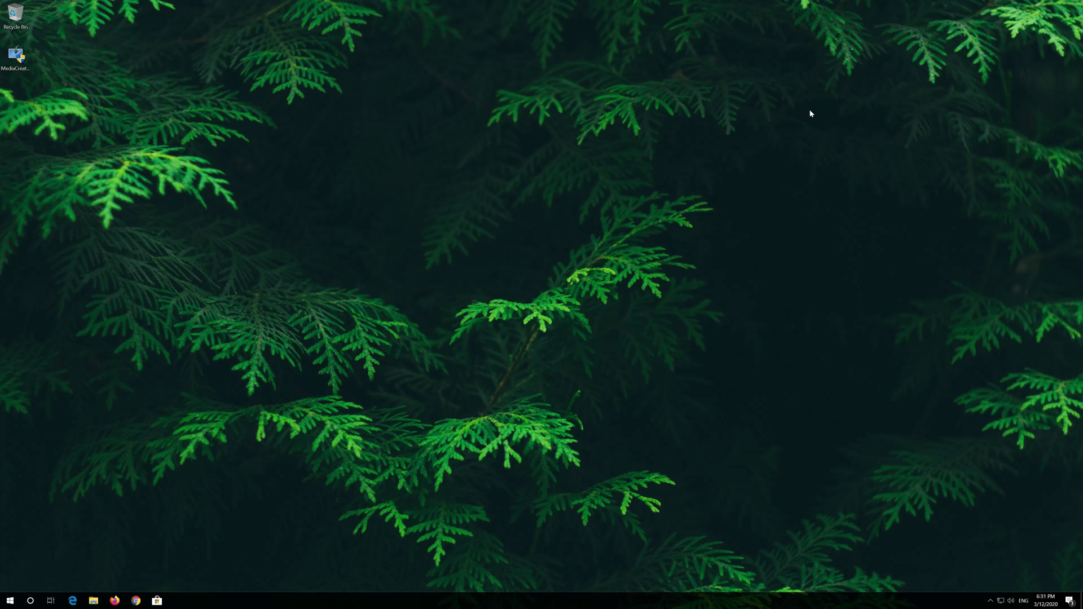
double_click(16, 64)
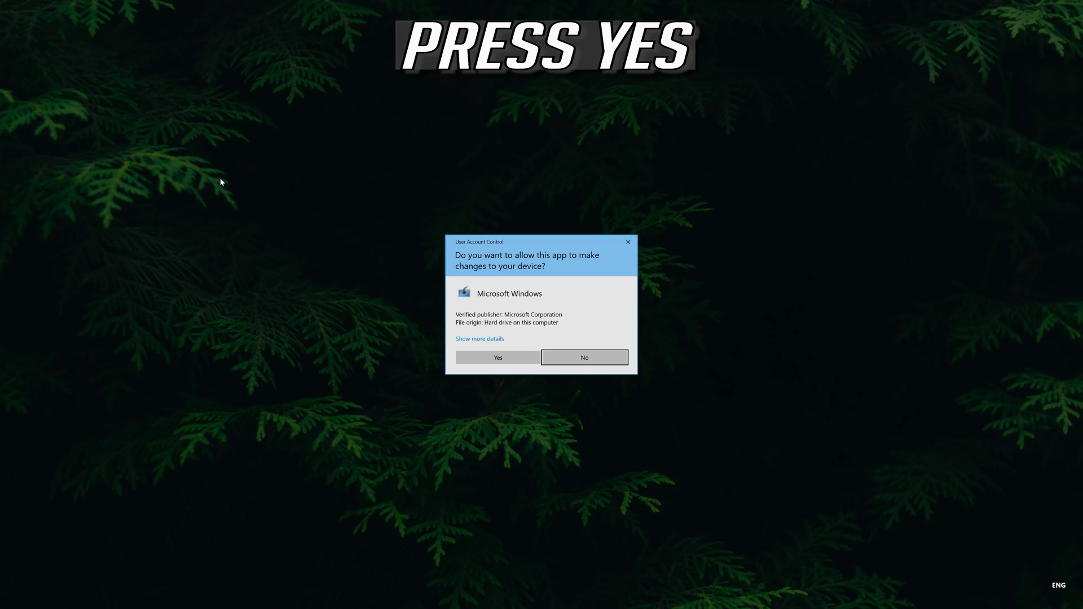
Approve the prompt, accept both licenses, choose Upgrade this PC now, and start installing.
left_click(497, 358)
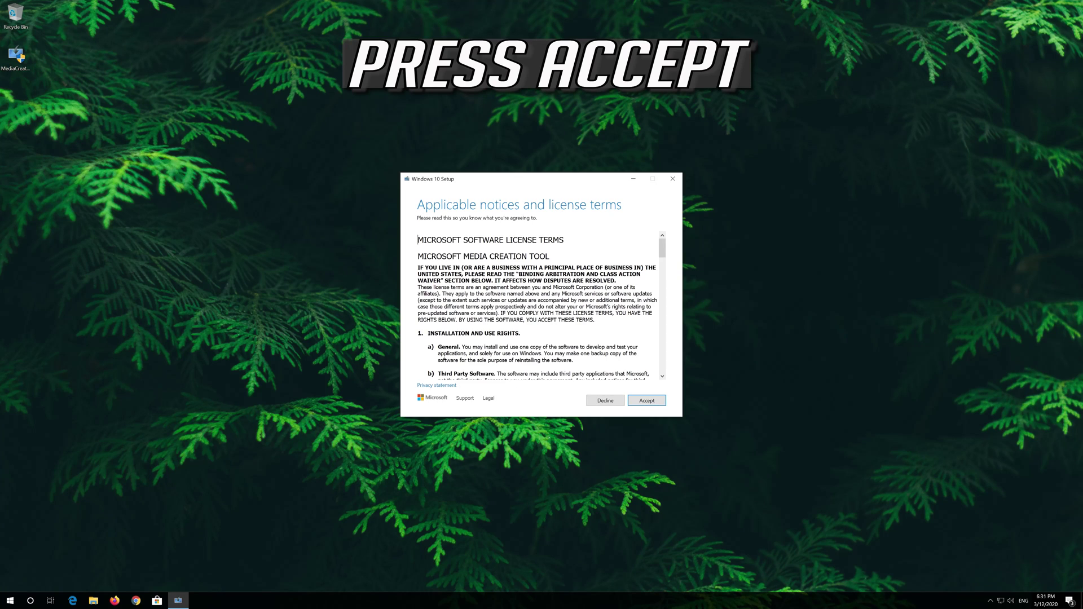
left_click(662, 400)
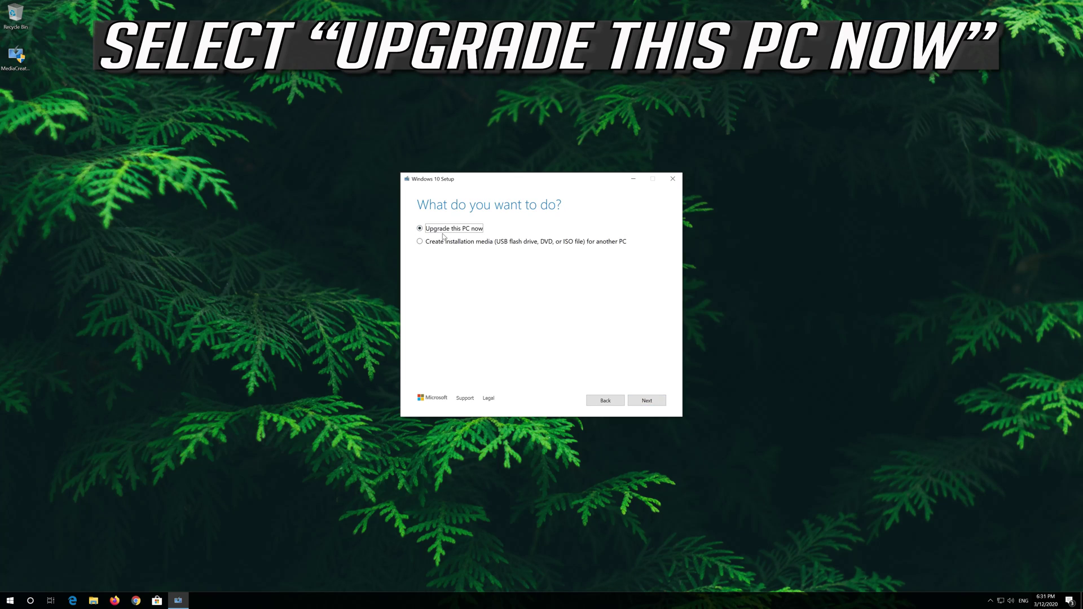
left_click(645, 405)
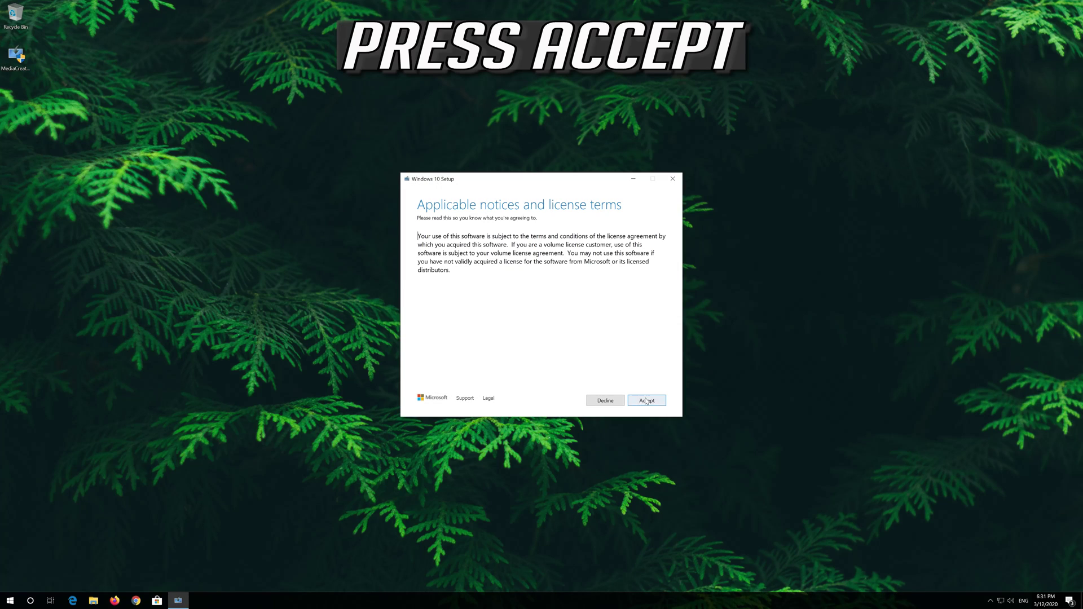
left_click(650, 402)
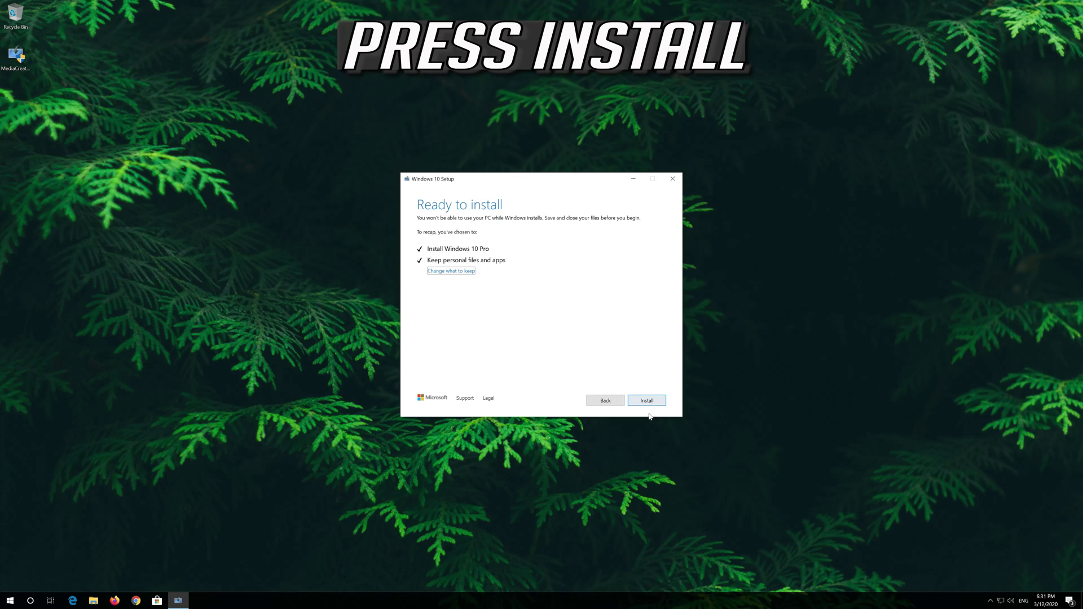
left_click(646, 404)
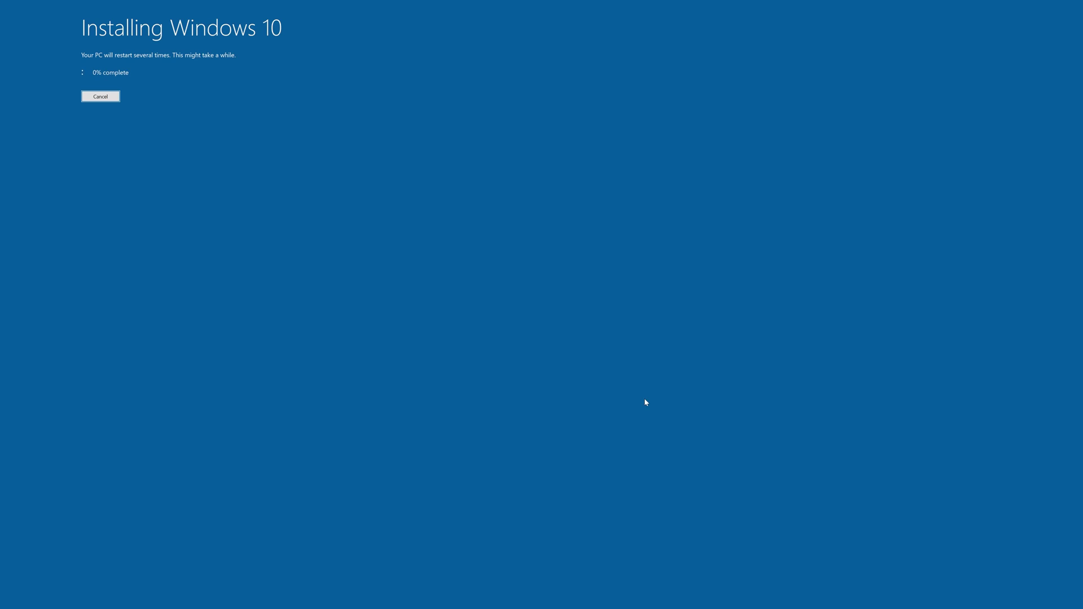